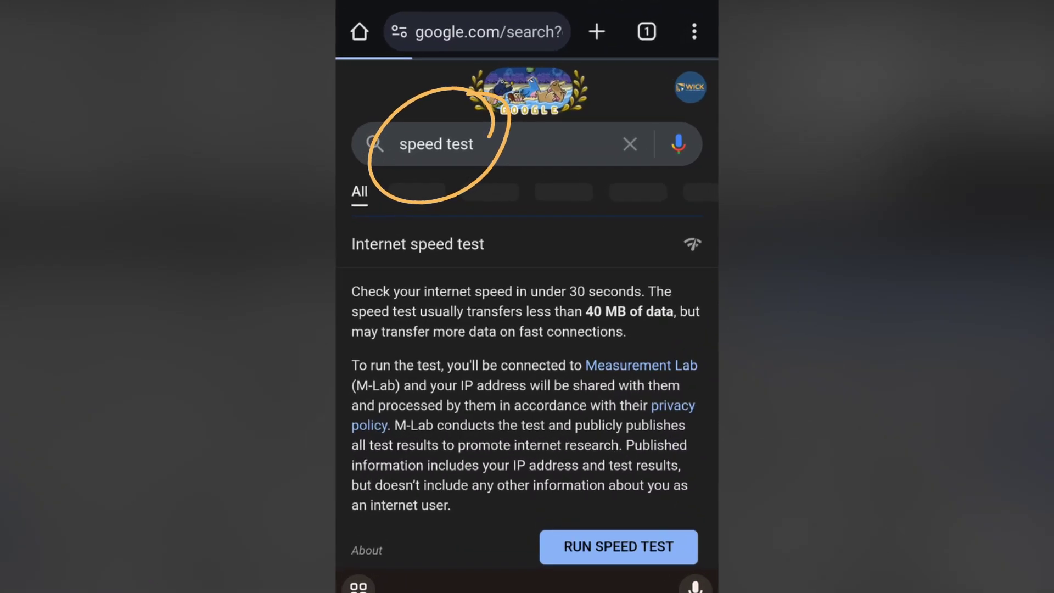
Scroll the Google results page to view the internet speed test results.
scroll(527, 297, "down", 3)
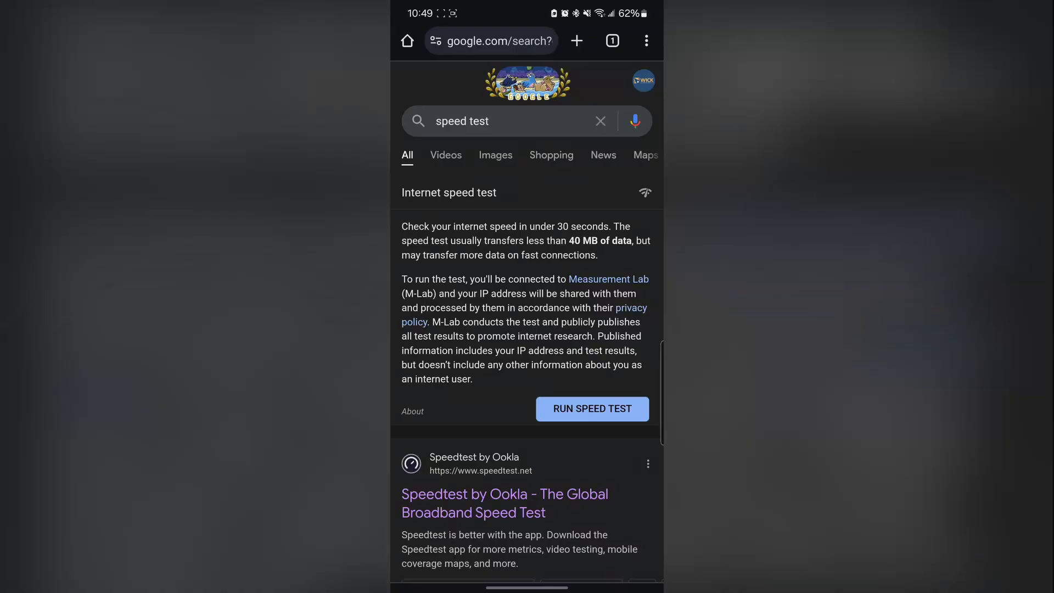
scroll(528, 275, "down", 3)
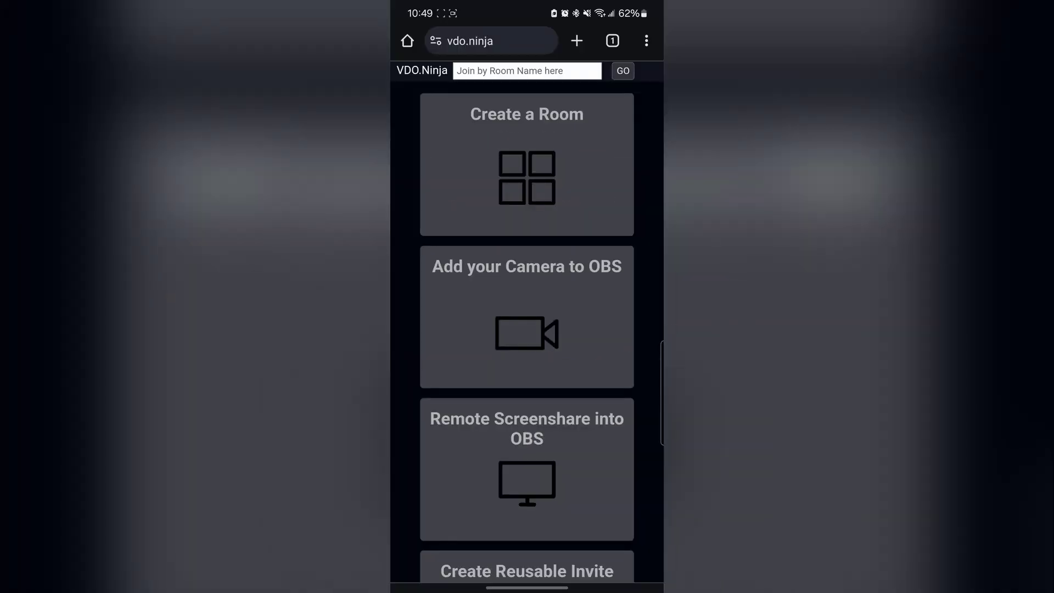
Choose 'Add your Camera to OBS' in VDO.Ninja and allow camera and microphone access.
left_click(527, 317)
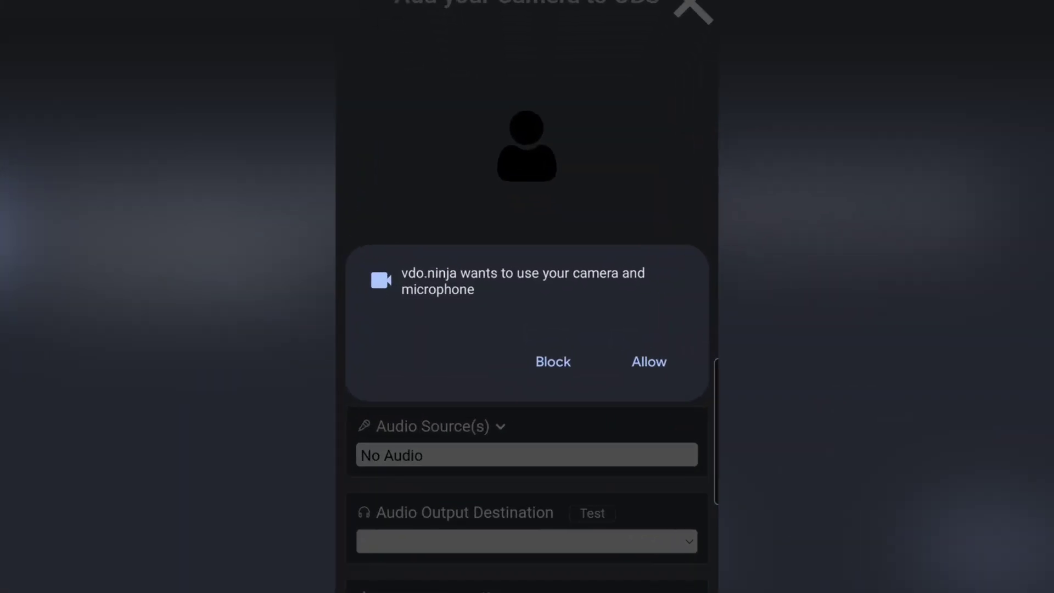
left_click(644, 364)
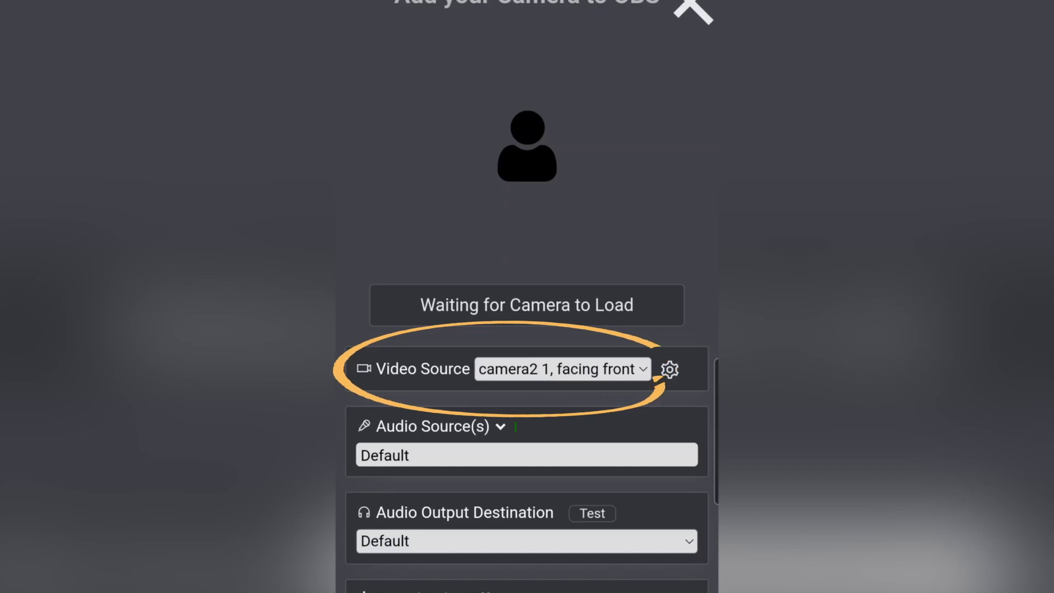
Select the back-facing camera2 0 as video, keep Default audio, and review the video effects.
left_click(563, 369)
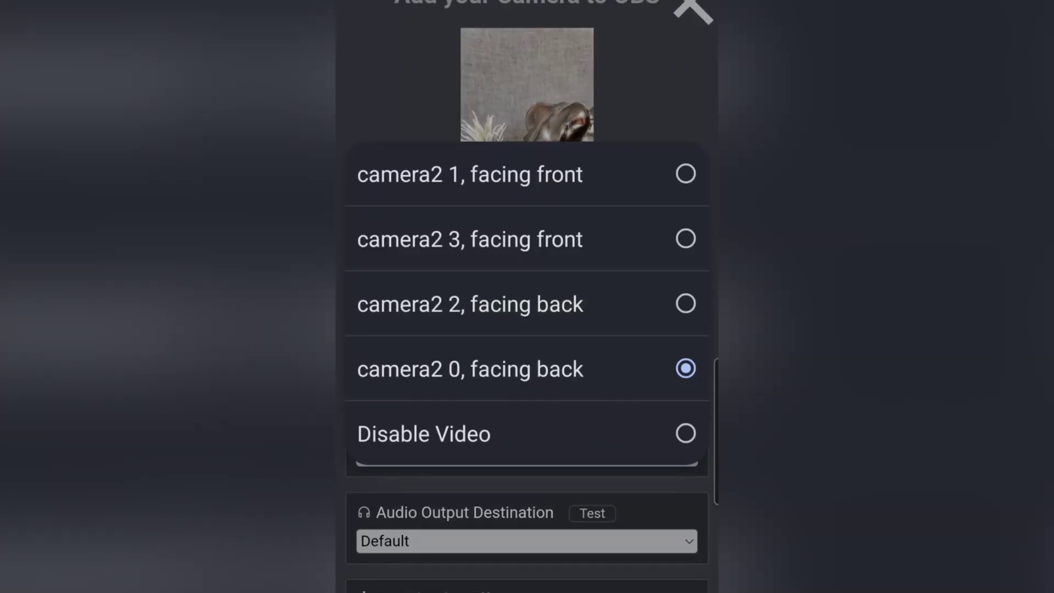
left_click(639, 373)
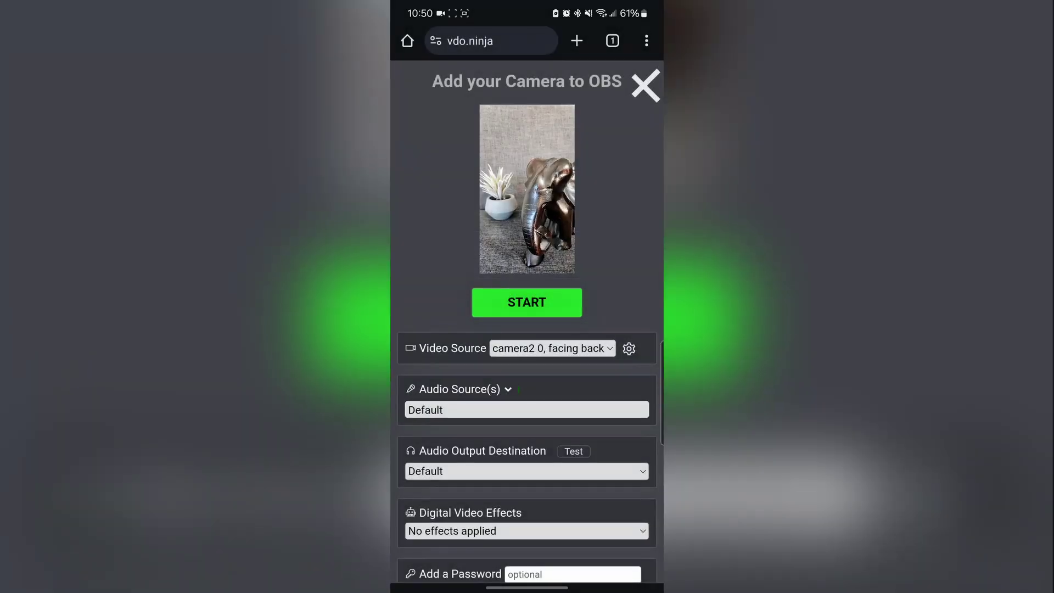
left_click(464, 388)
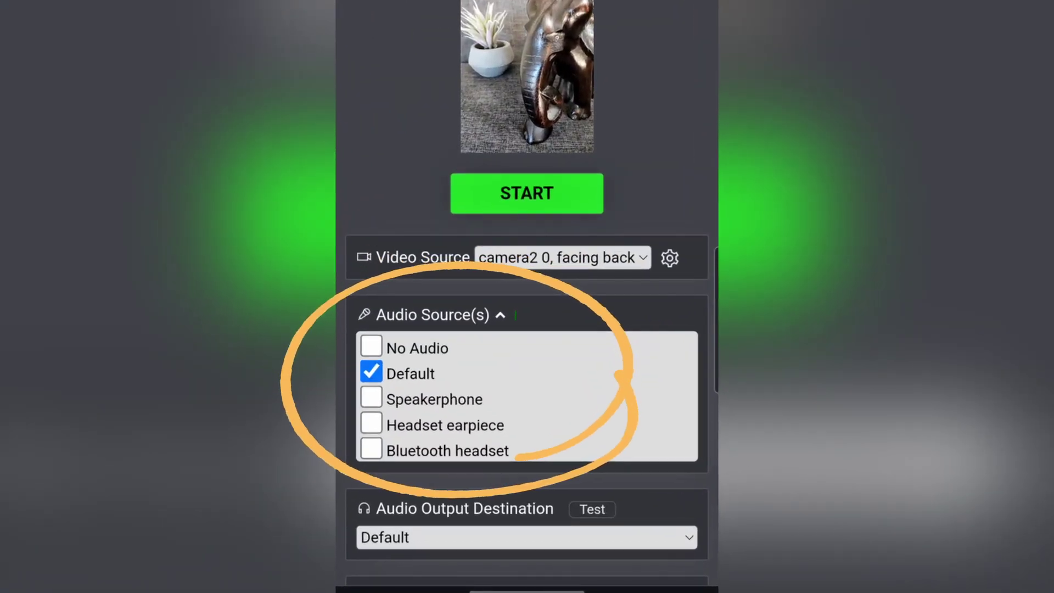
left_click(500, 314)
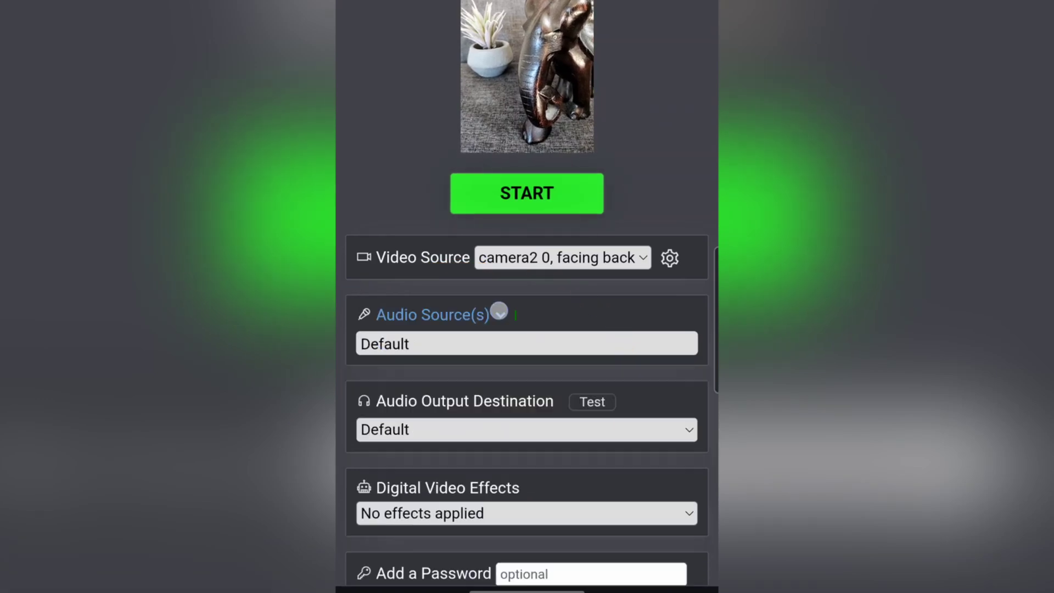
scroll(527, 329, "down", 2)
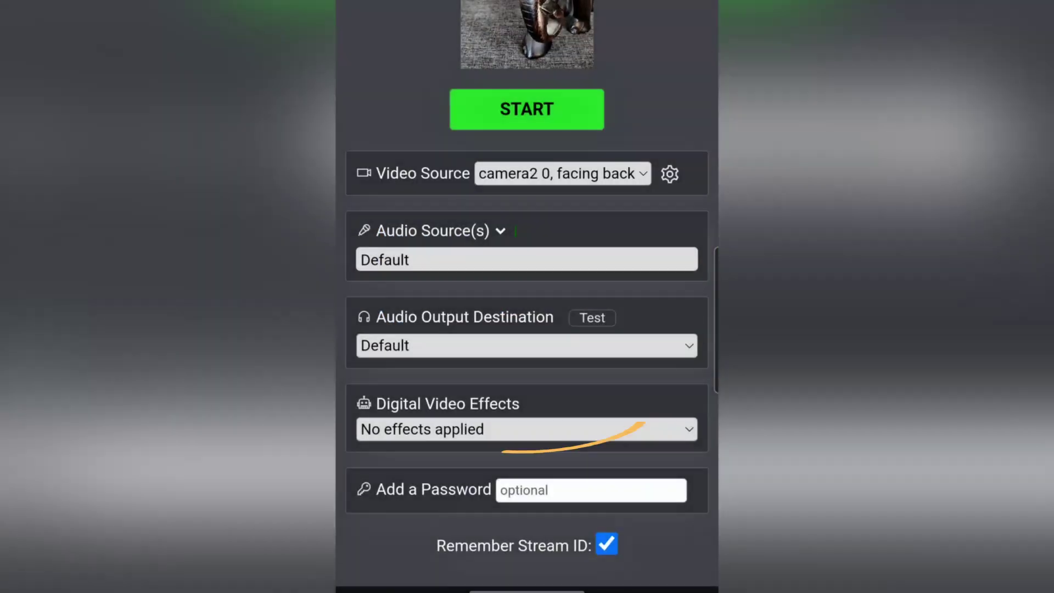
left_click(669, 431)
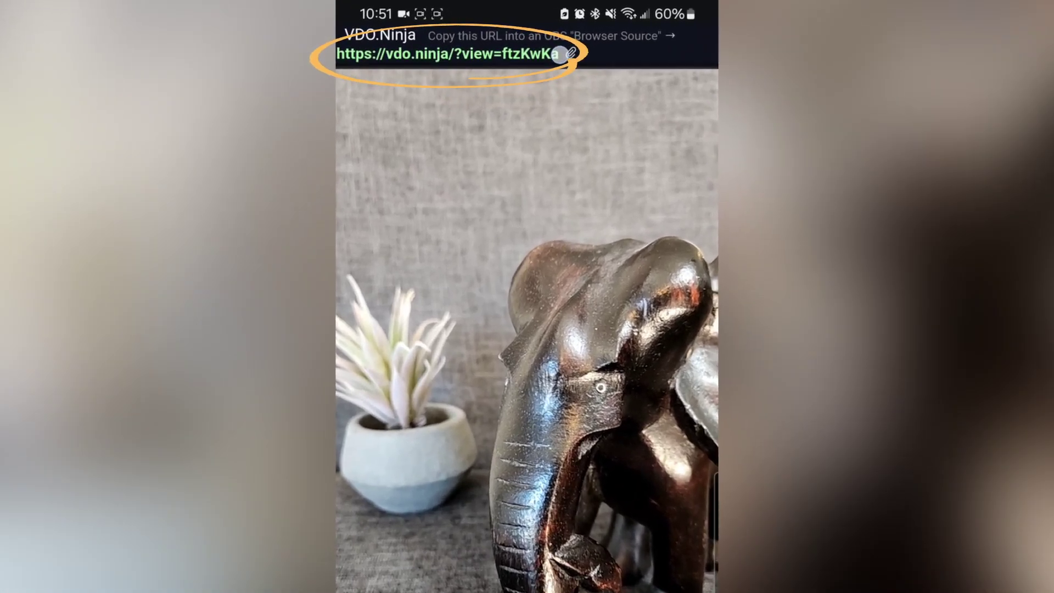
Copy the live stream's VDO.Ninja view link to the clipboard.
left_click(560, 55)
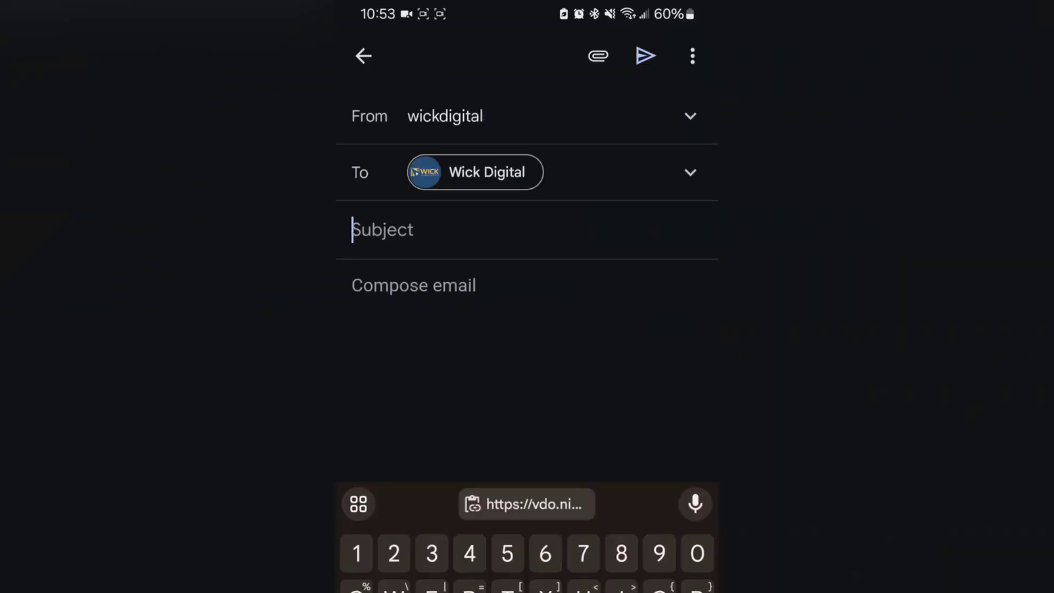
Email the pasted view link under subject 'Vdo ninja link', then open the link's options on the computer.
type("Vdo nin")
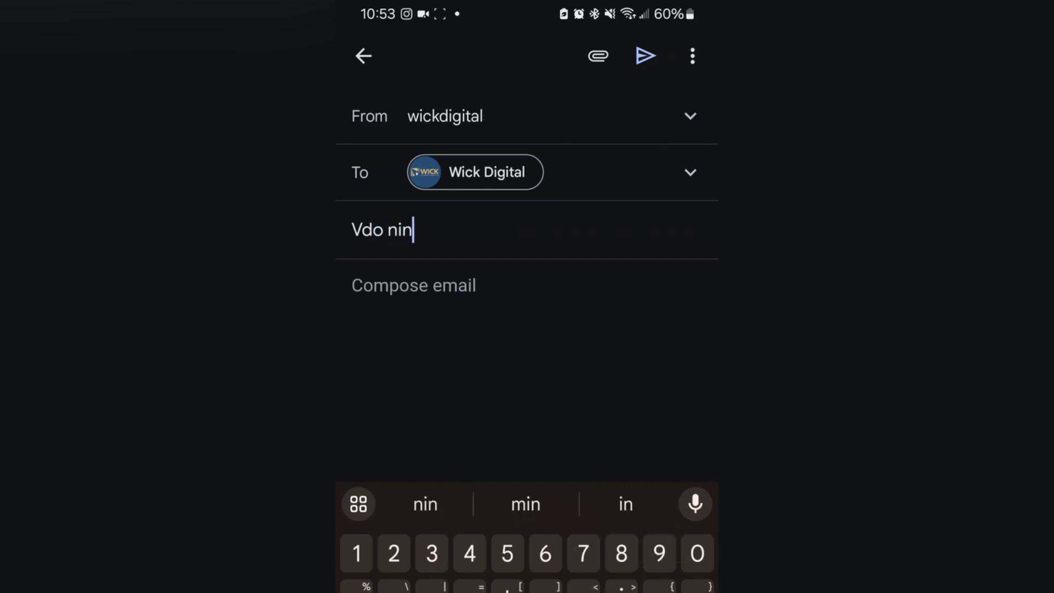
type("ja link")
left_click(440, 319)
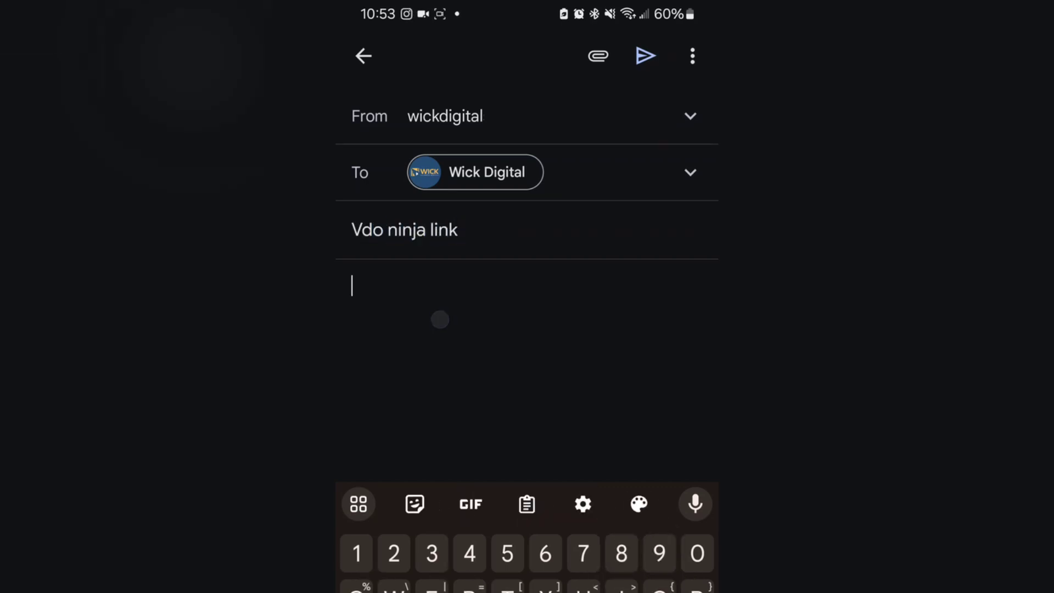
left_click(424, 298)
left_click(447, 249)
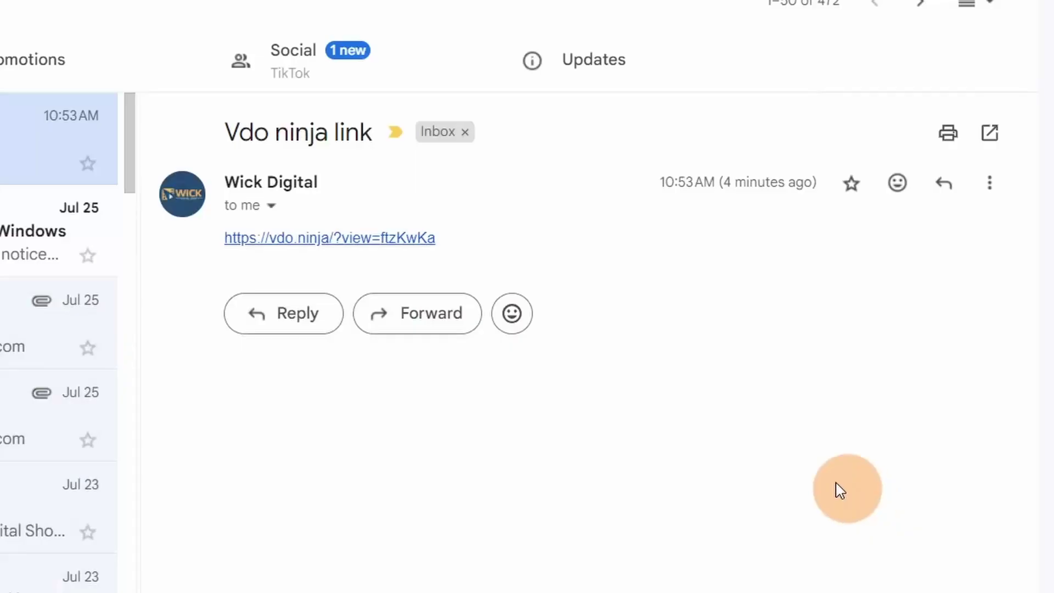
right_click(337, 246)
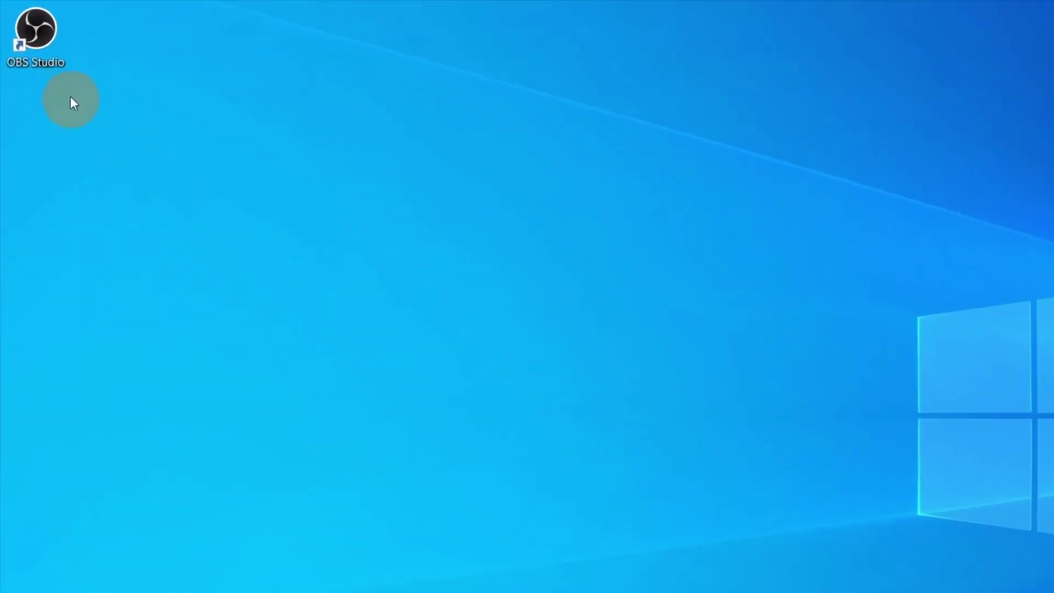
In OBS Studio, add a Browser source whose URL is the pasted VDO.Ninja view link.
double_click(42, 47)
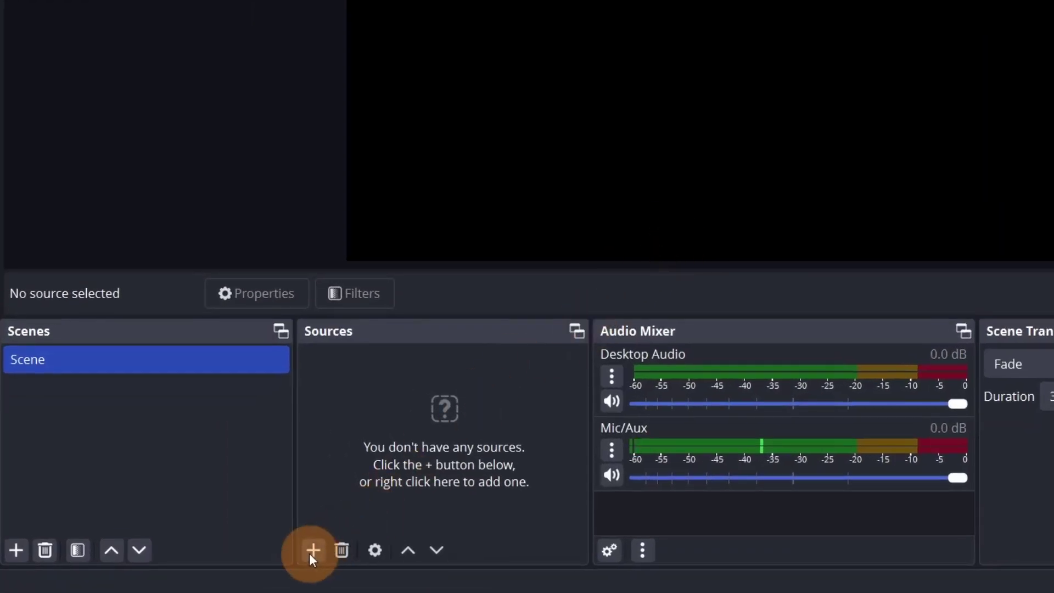
left_click(312, 550)
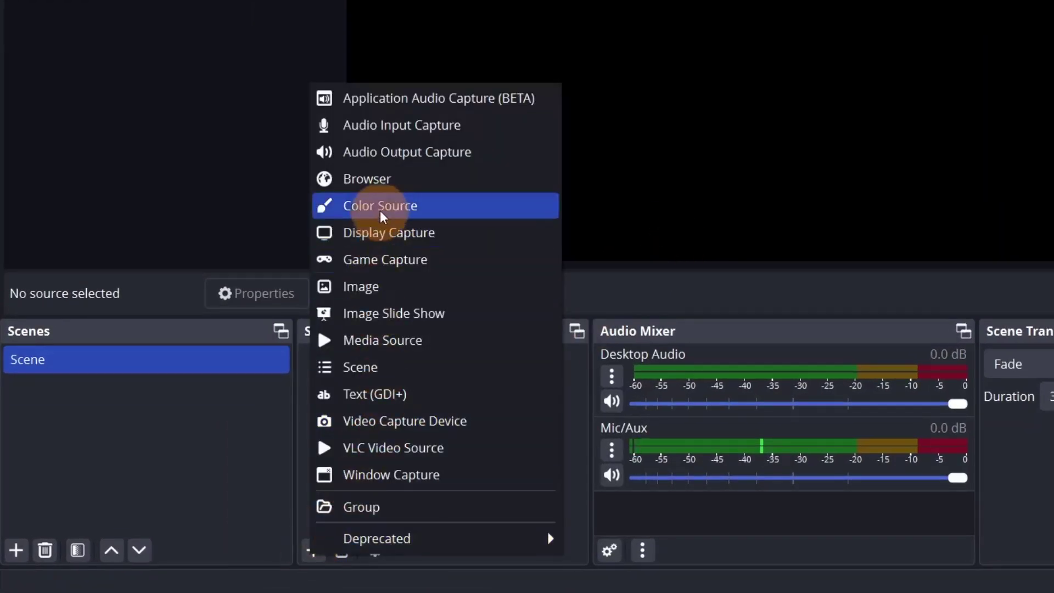
left_click(384, 182)
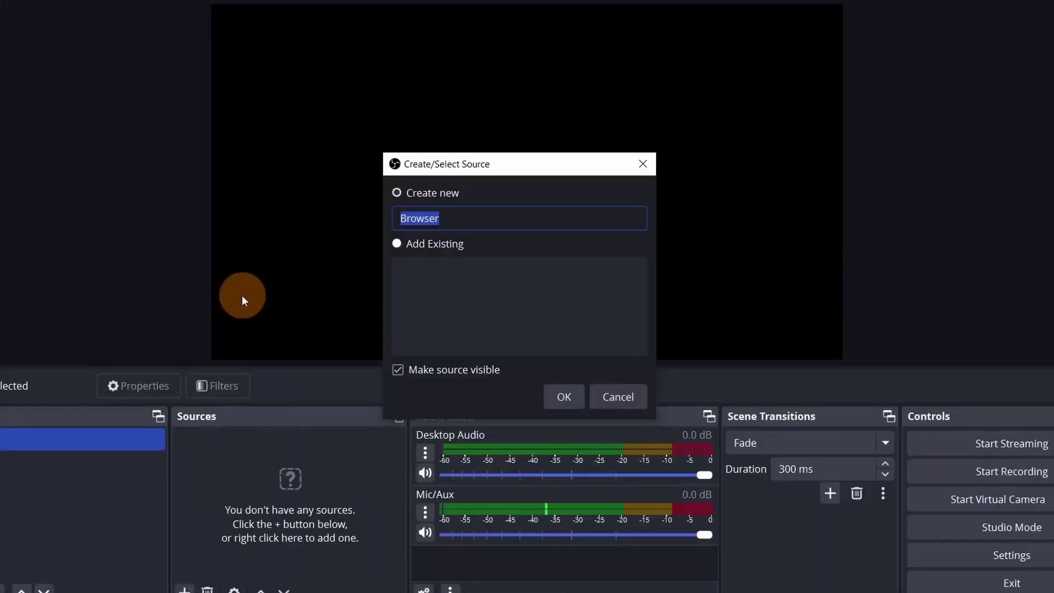
left_click(557, 399)
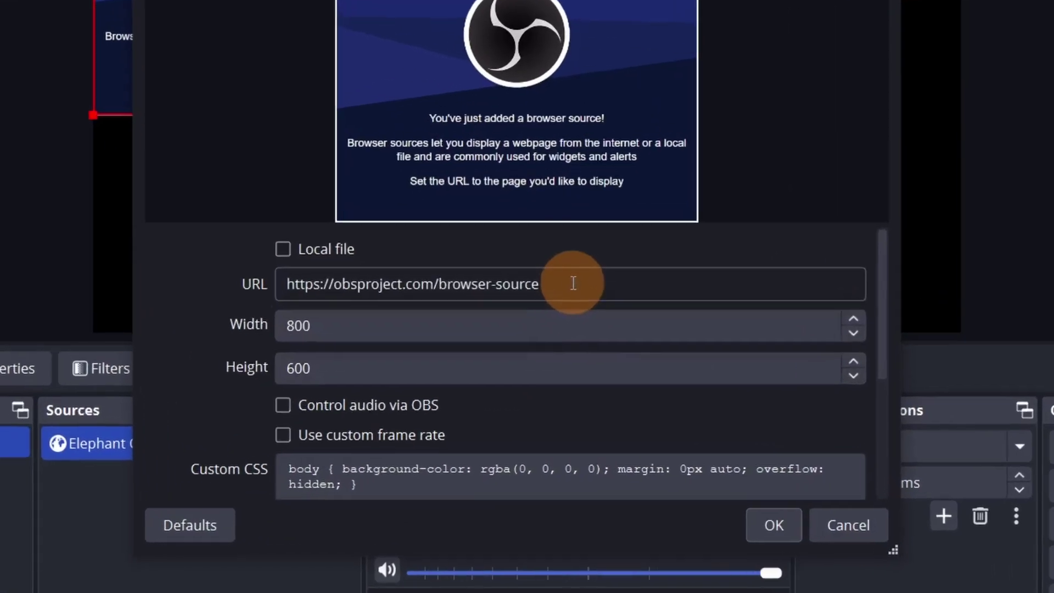
left_click_drag(559, 327, 344, 327)
key("BackSpace")
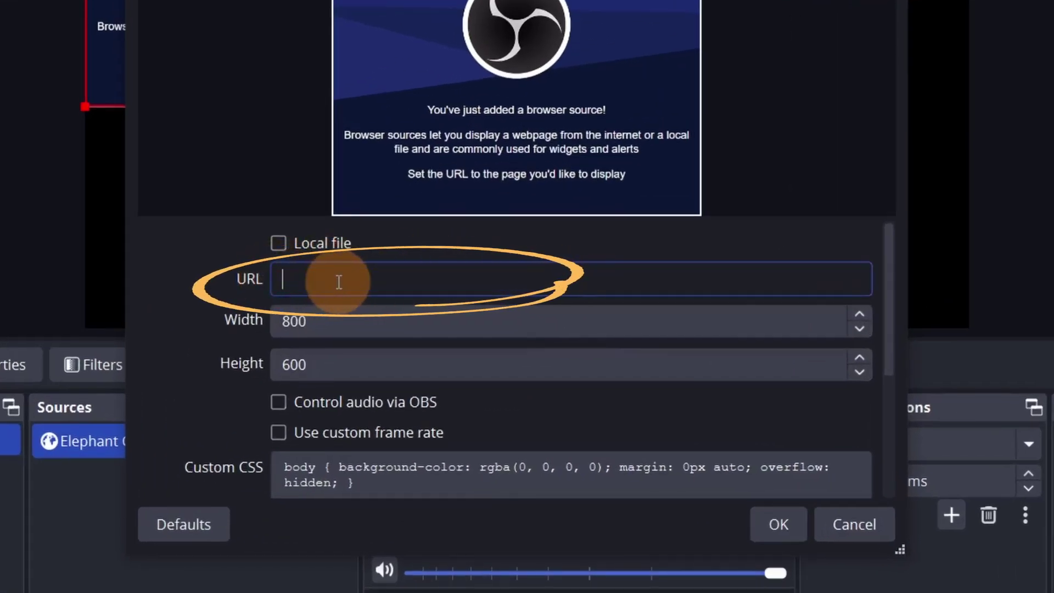
right_click(338, 280)
left_click(382, 428)
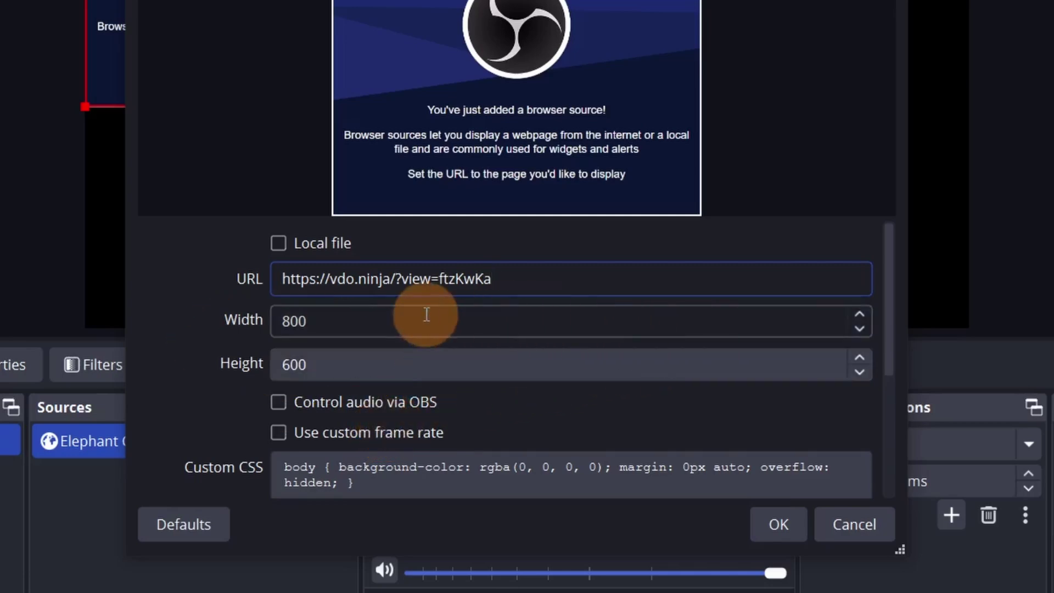
Set the browser source to 1080×1920 and enable Control audio via OBS.
left_click_drag(308, 321, 271, 314)
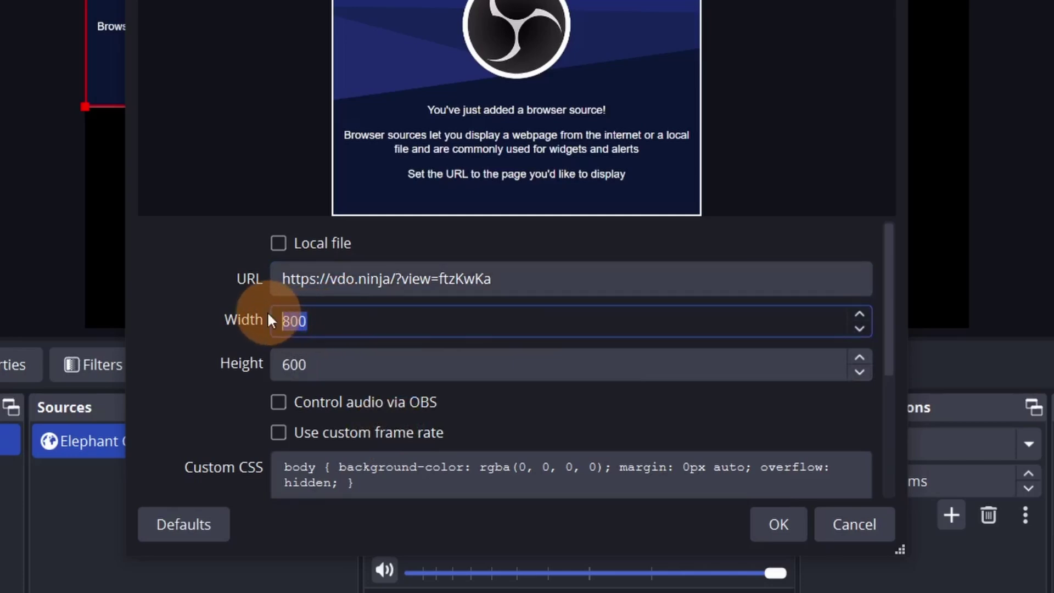
type("1080")
left_click_drag(324, 365, 229, 360)
type("1920")
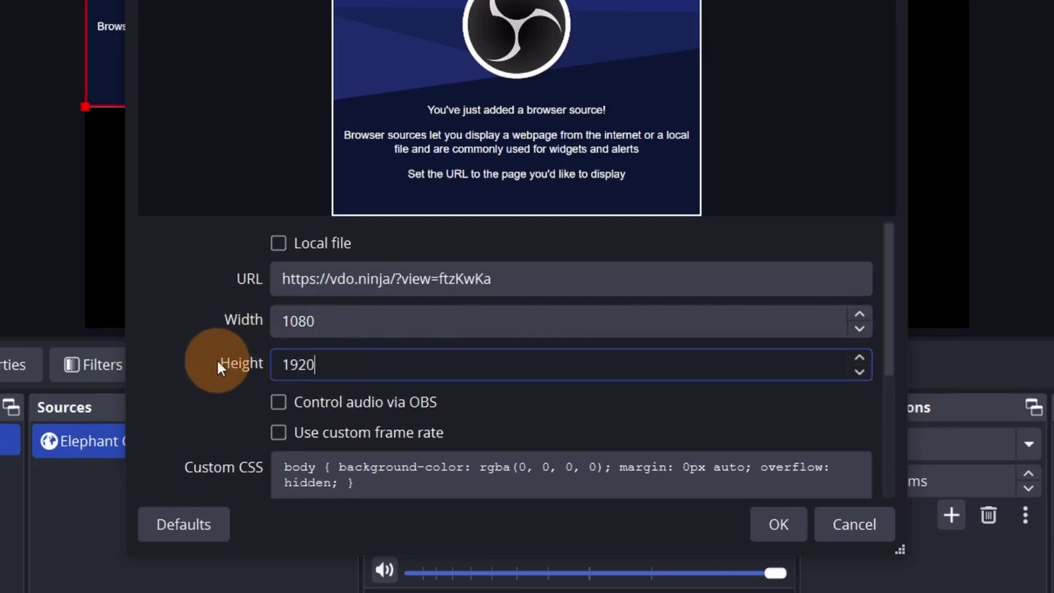
left_click(277, 400)
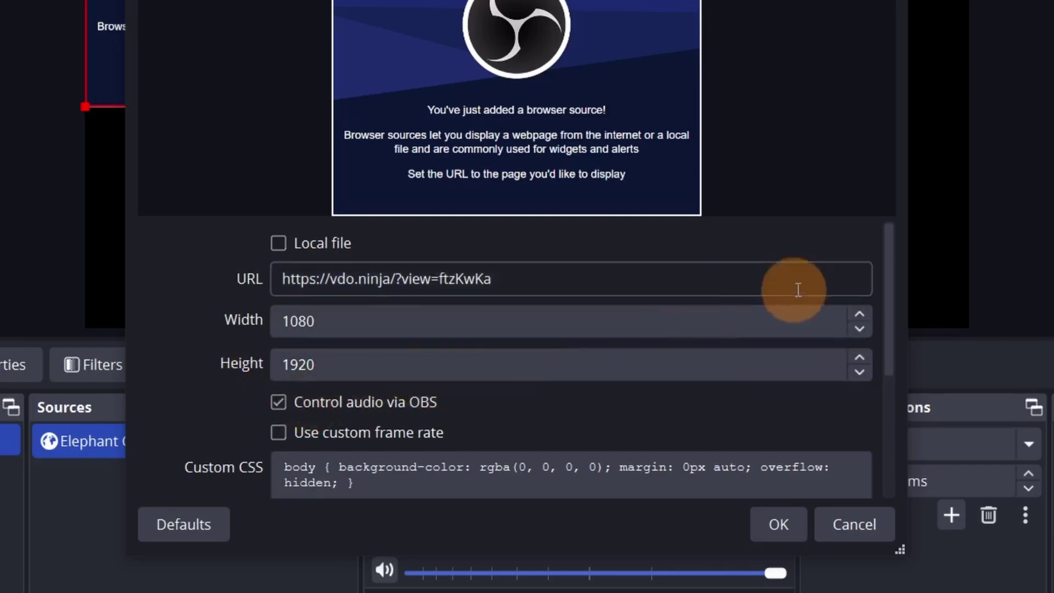
left_click_drag(891, 315, 904, 460)
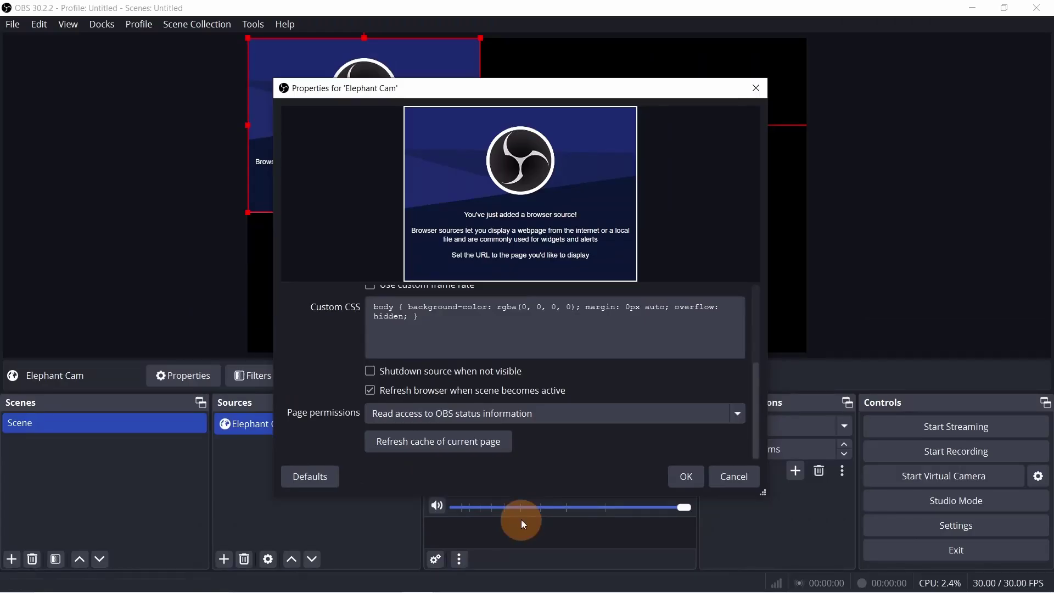
Save the Elephant Cam settings and fit the feed to the screen via Transform.
left_click(687, 476)
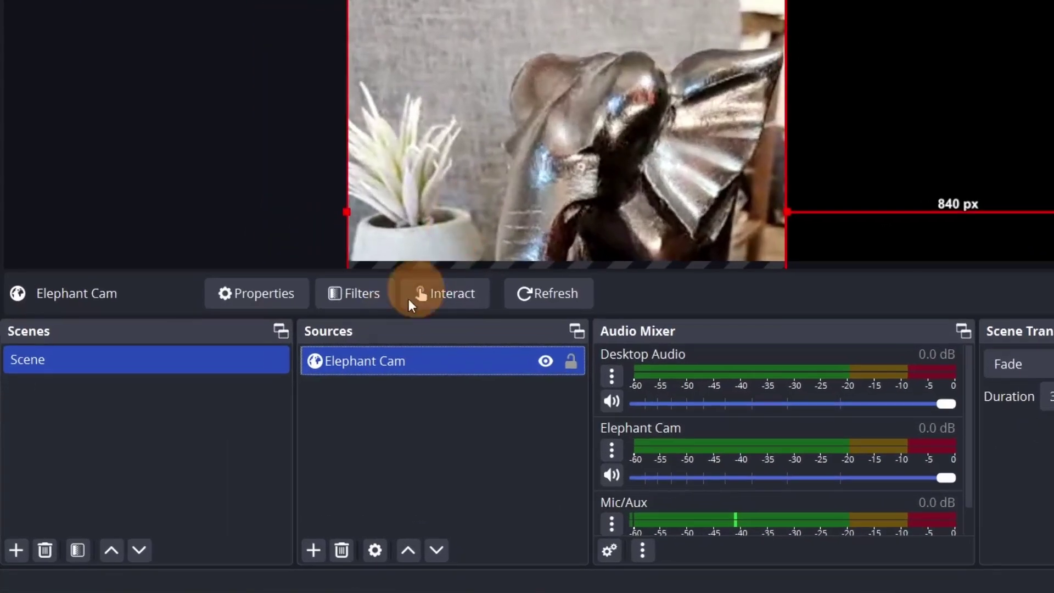
right_click(266, 417)
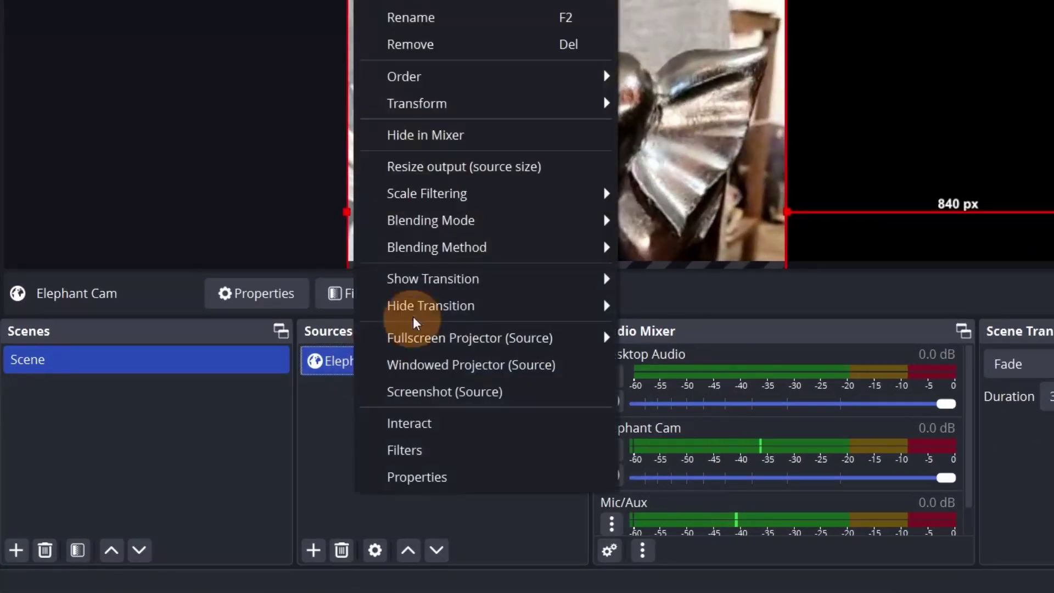
mouse_move(513, 100)
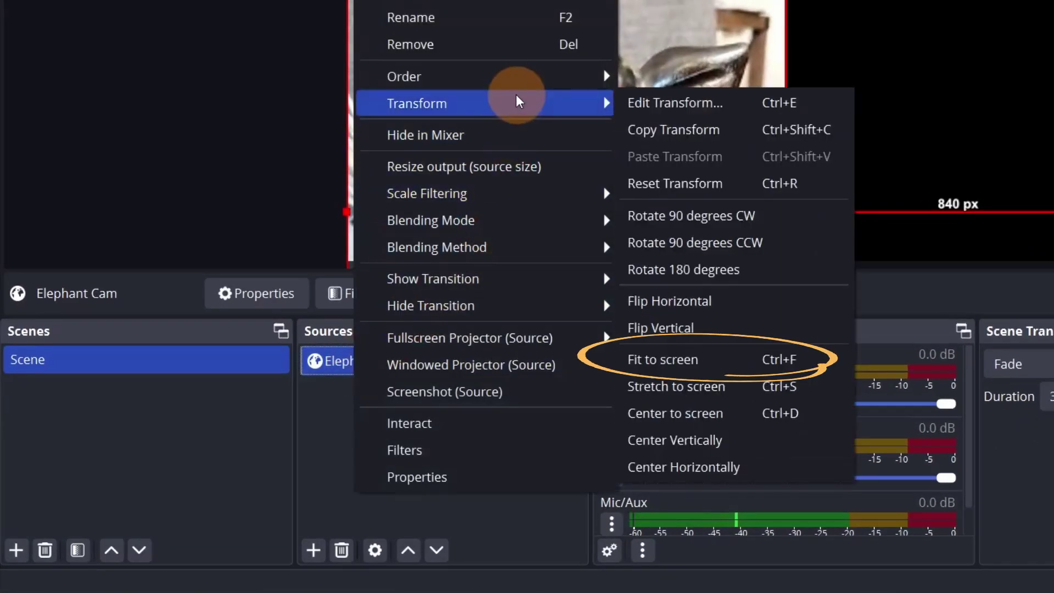
left_click(693, 361)
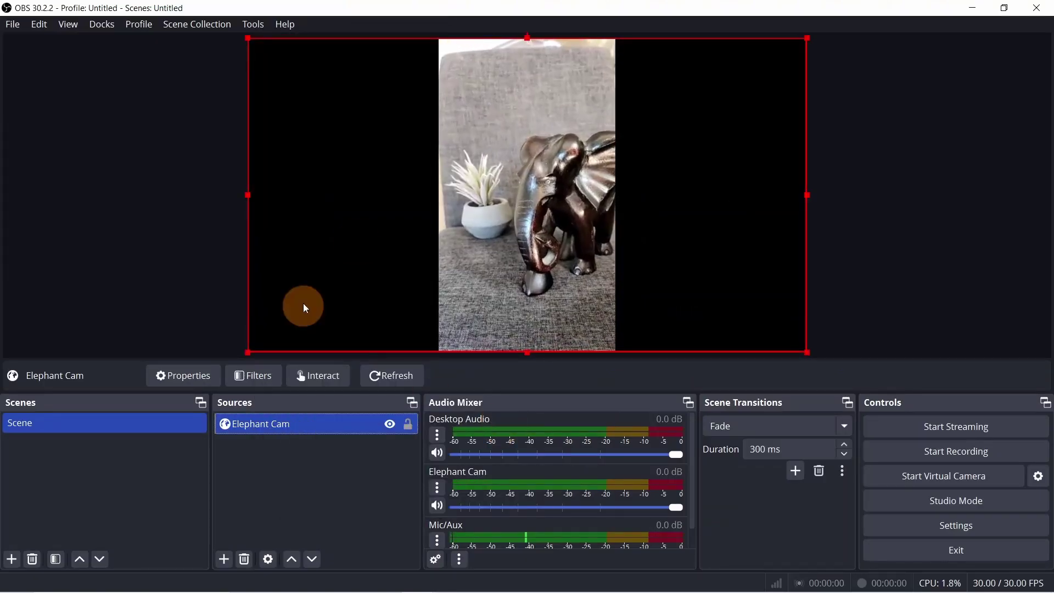
Shrink the Elephant Cam feed, move it left, and start the virtual camera.
left_click_drag(248, 351, 398, 251)
left_click_drag(641, 187, 459, 254)
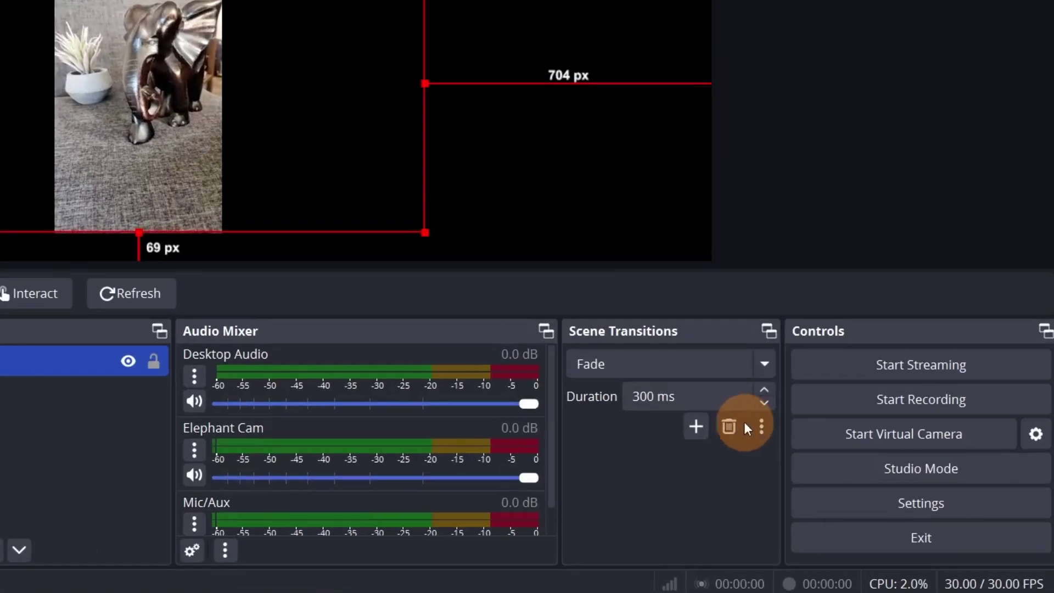
left_click(934, 443)
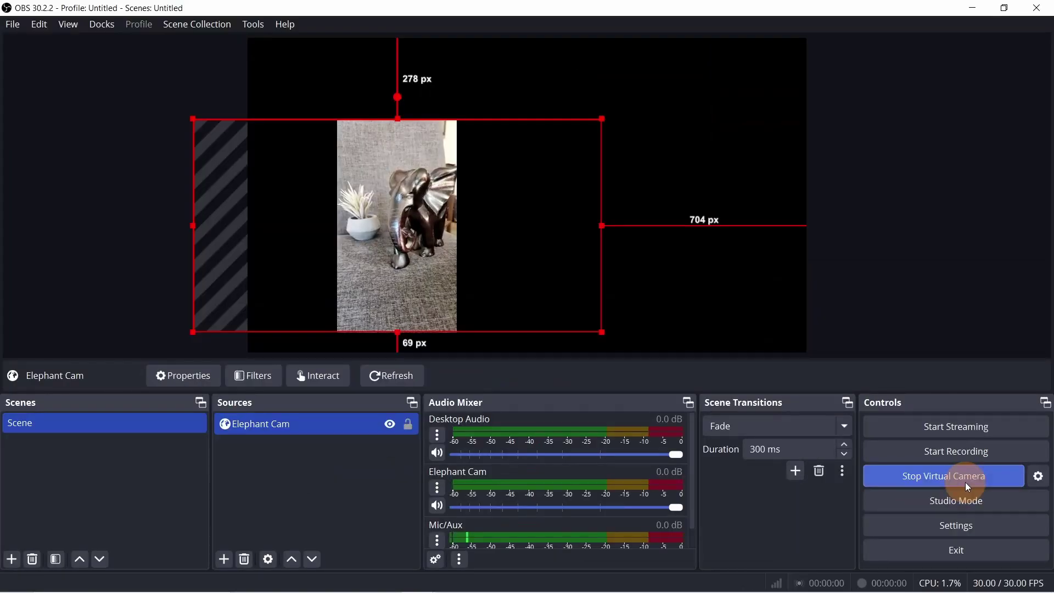
left_click(965, 483)
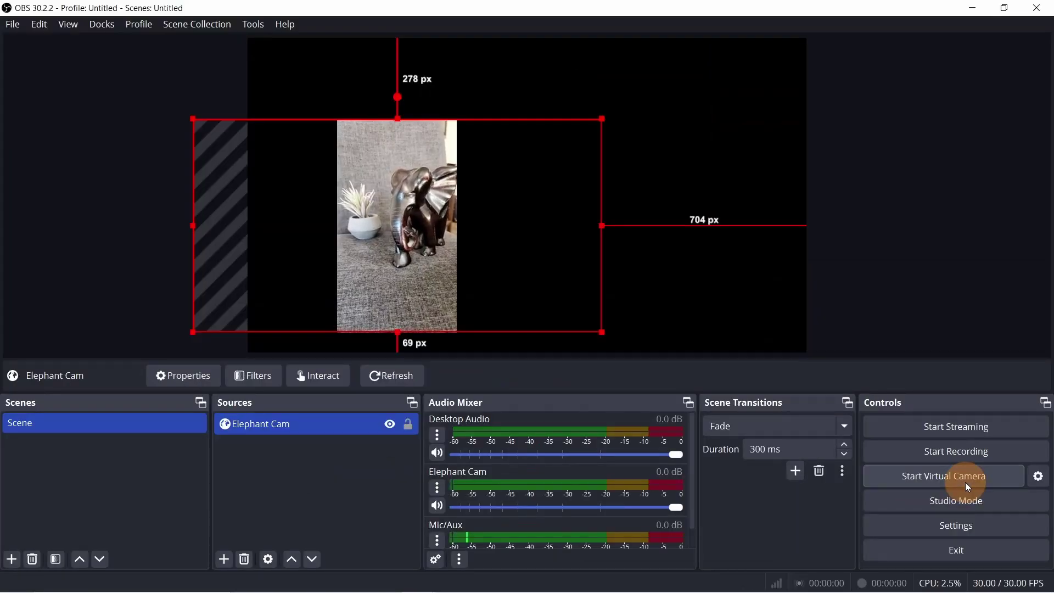